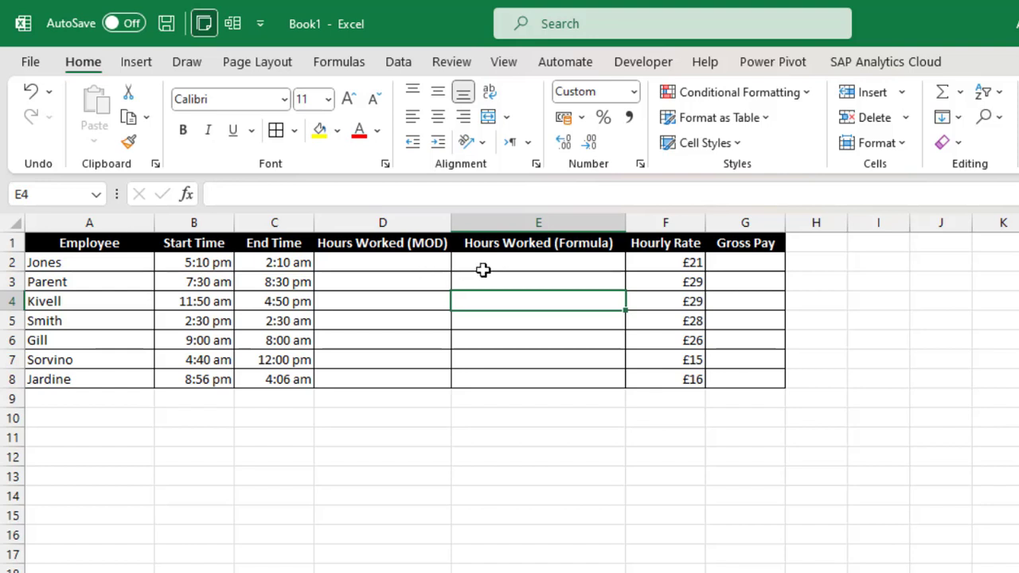
Step: Review the Employee, Start Time, End Time and Gross Pay columns of the timesheet
left_click(516, 274)
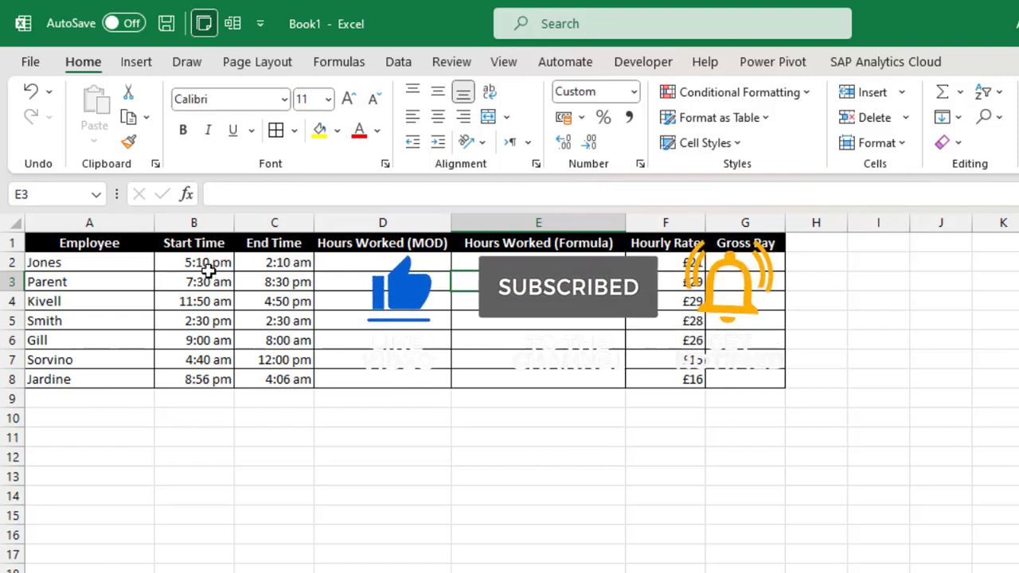
left_click(93, 262)
left_click_drag(94, 261, 213, 379)
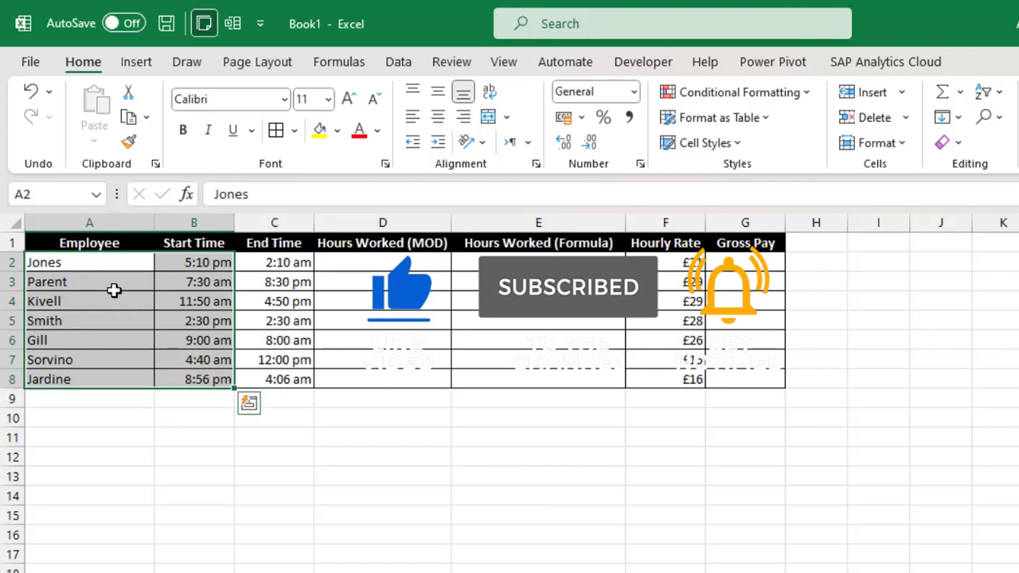
left_click_drag(98, 266, 109, 381)
left_click_drag(209, 265, 223, 360)
left_click_drag(296, 266, 296, 368)
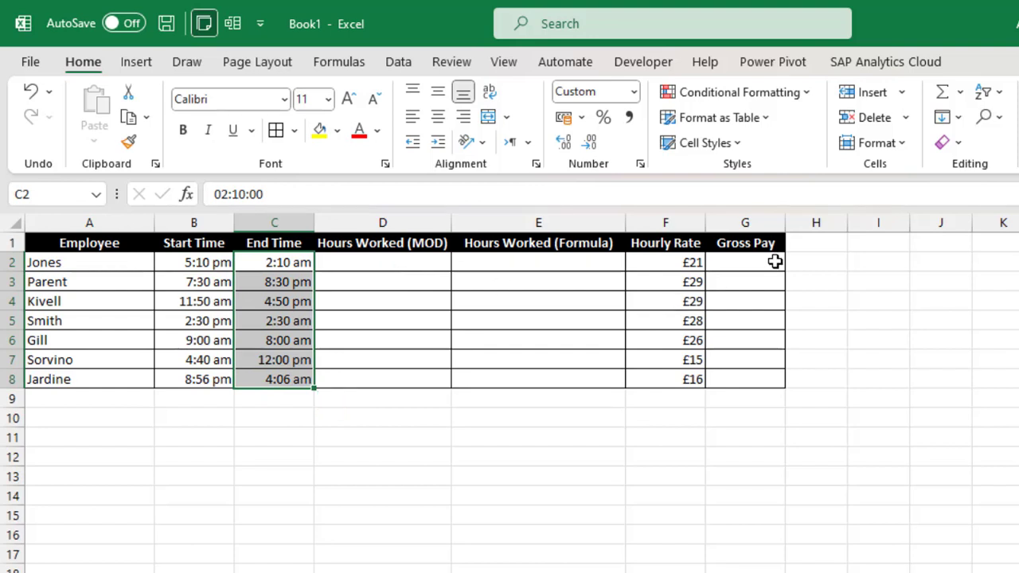
left_click_drag(775, 262, 775, 339)
Step: Calculate the first employee's hours worked in D2 with the formula =MOD(C2-B2,1)
left_click(387, 264)
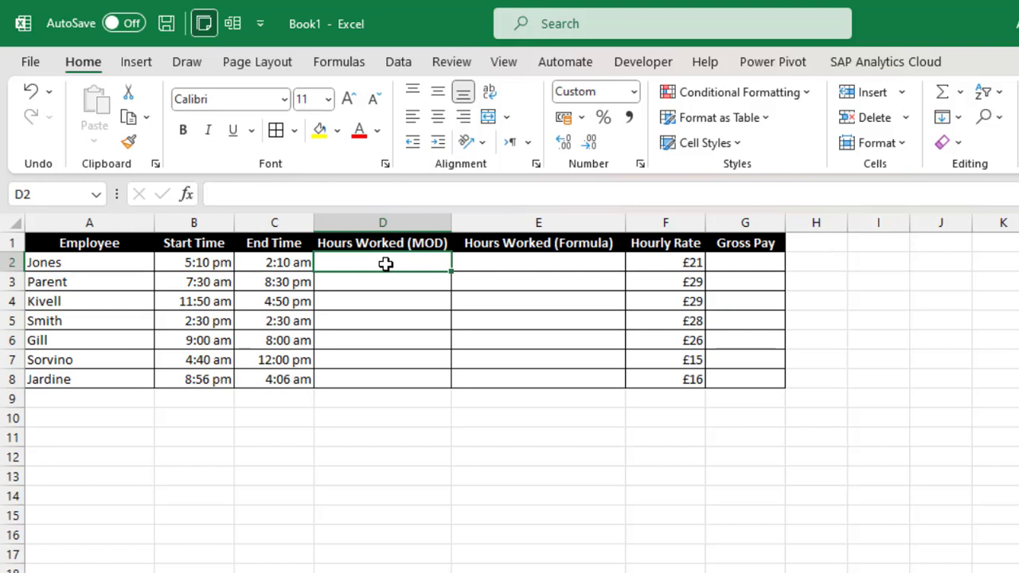
type("=mod")
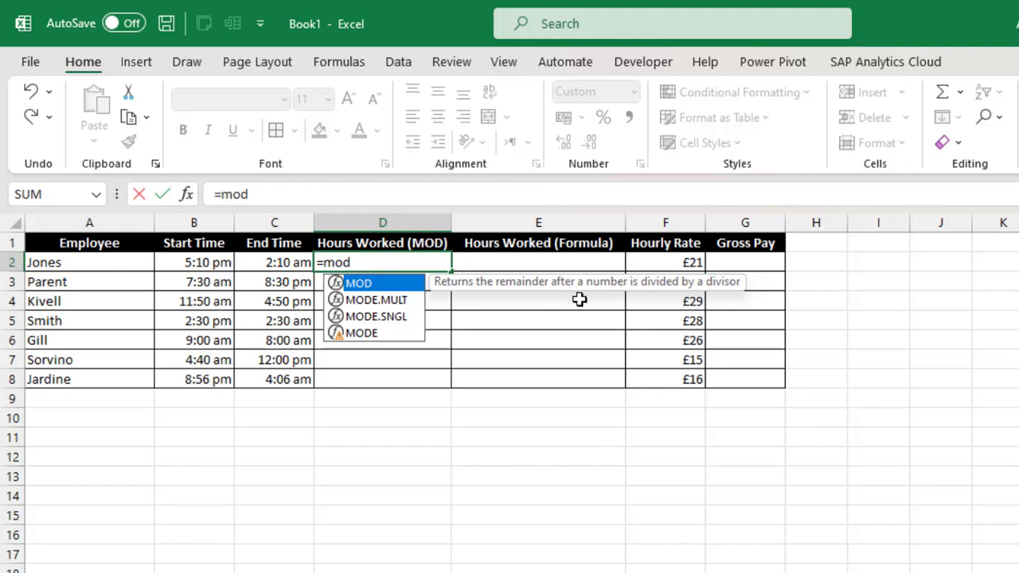
key("Tab")
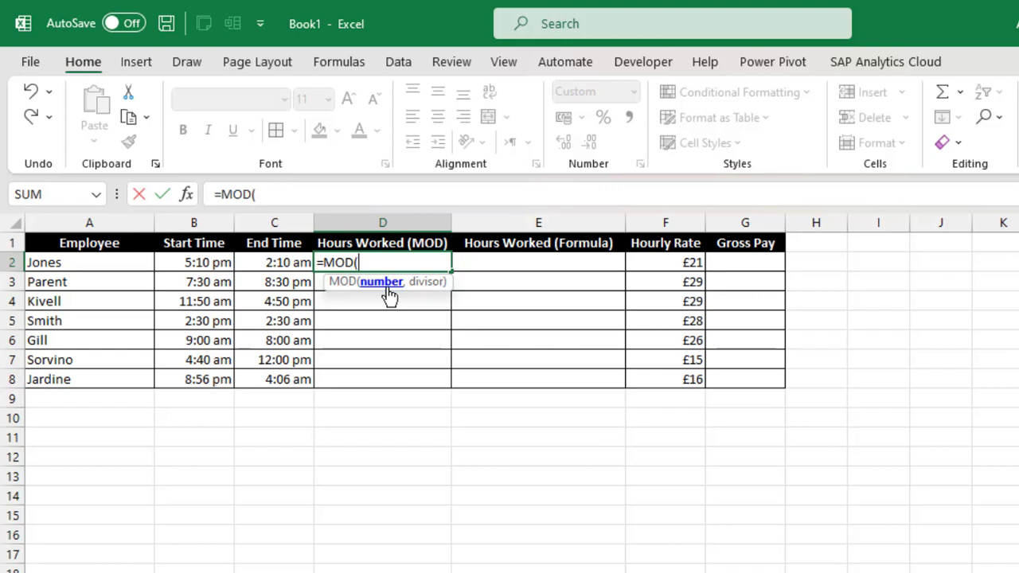
left_click(283, 264)
type("-")
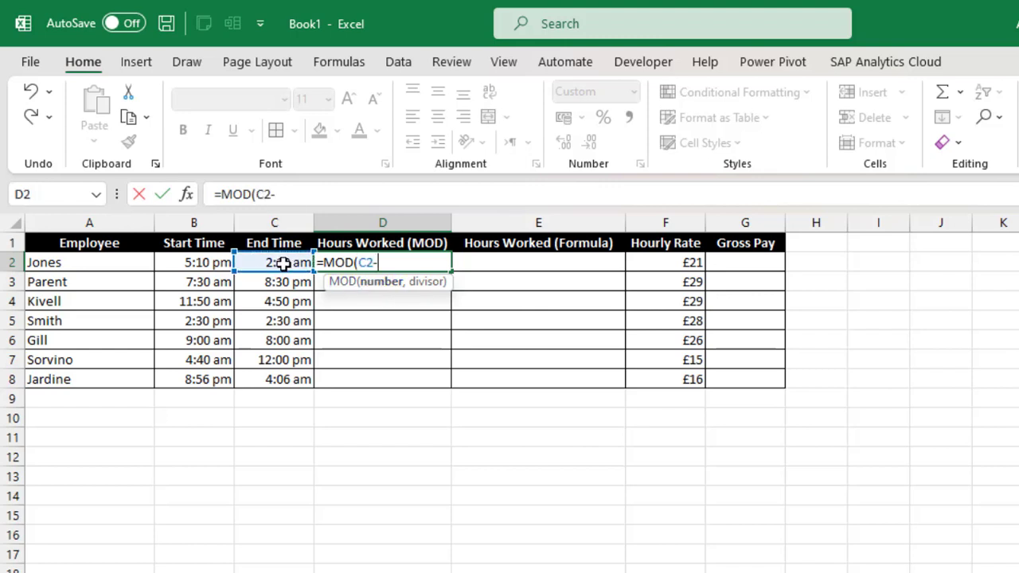
left_click(198, 265)
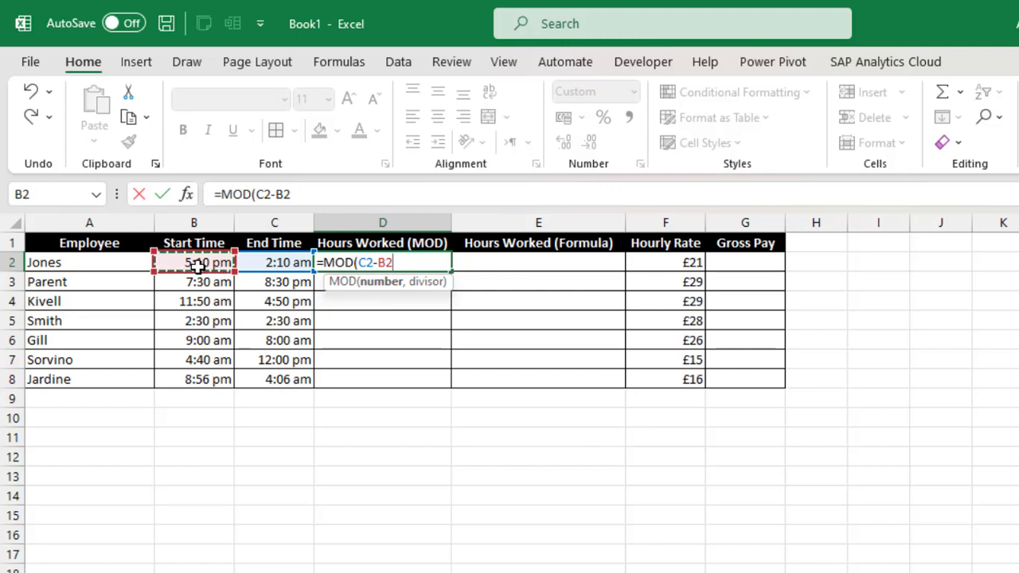
type(",")
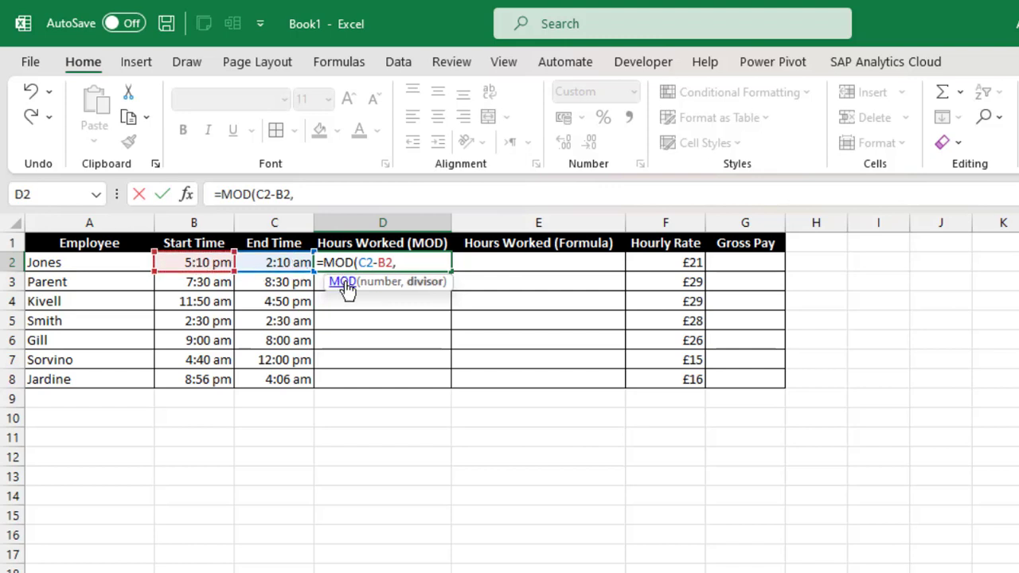
type("1)")
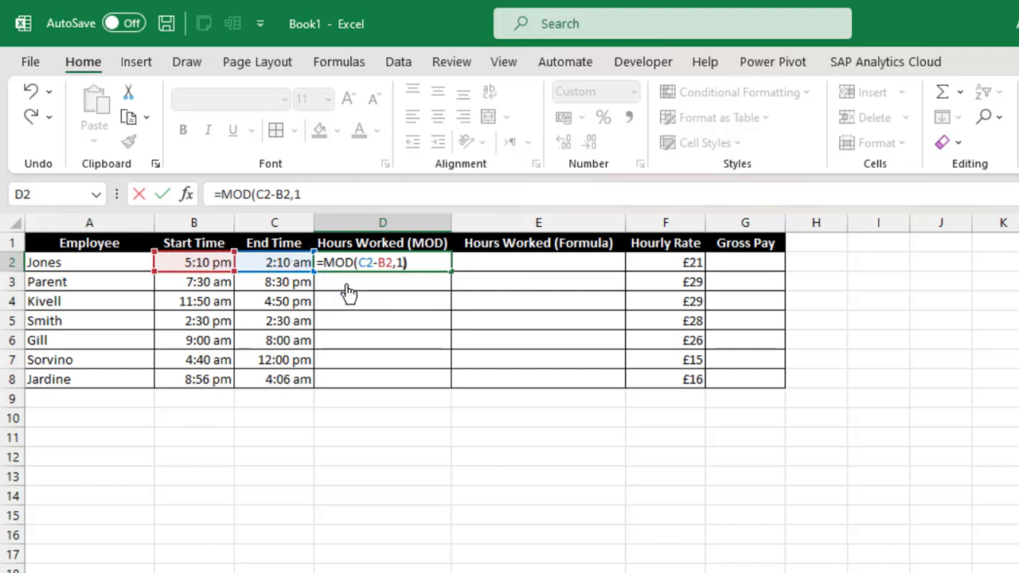
key("ctrl+Return")
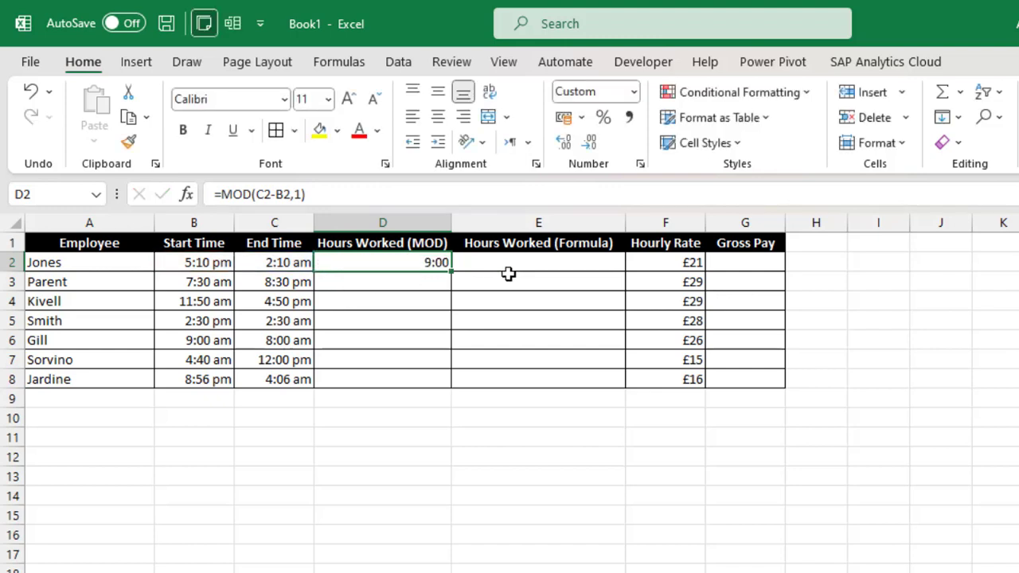
Step: Check the first employee's times against the result, and fill the MOD formula from D2 down to D8
left_click(78, 262)
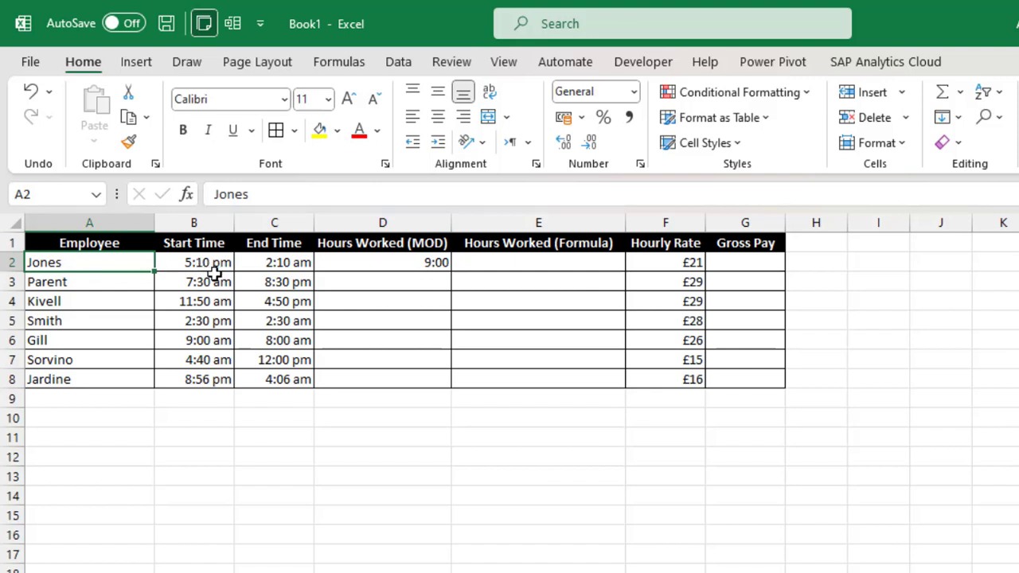
left_click(260, 266)
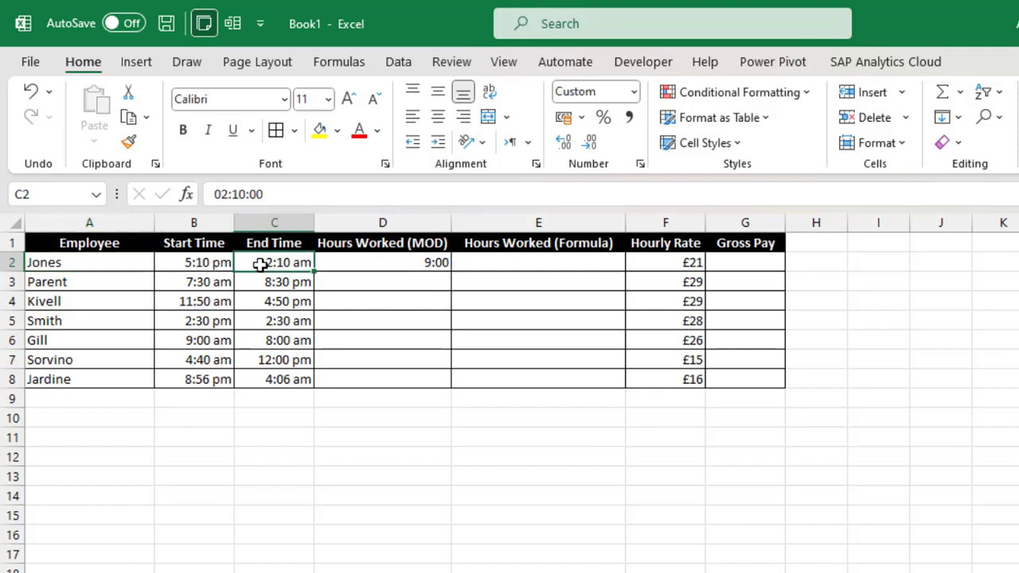
left_click(356, 266)
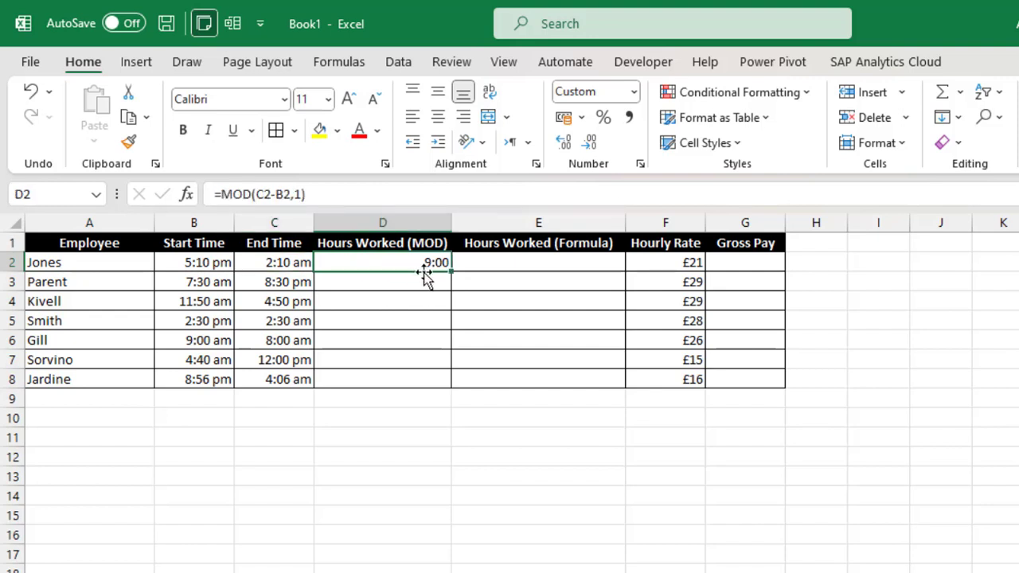
left_click_drag(451, 271, 451, 384)
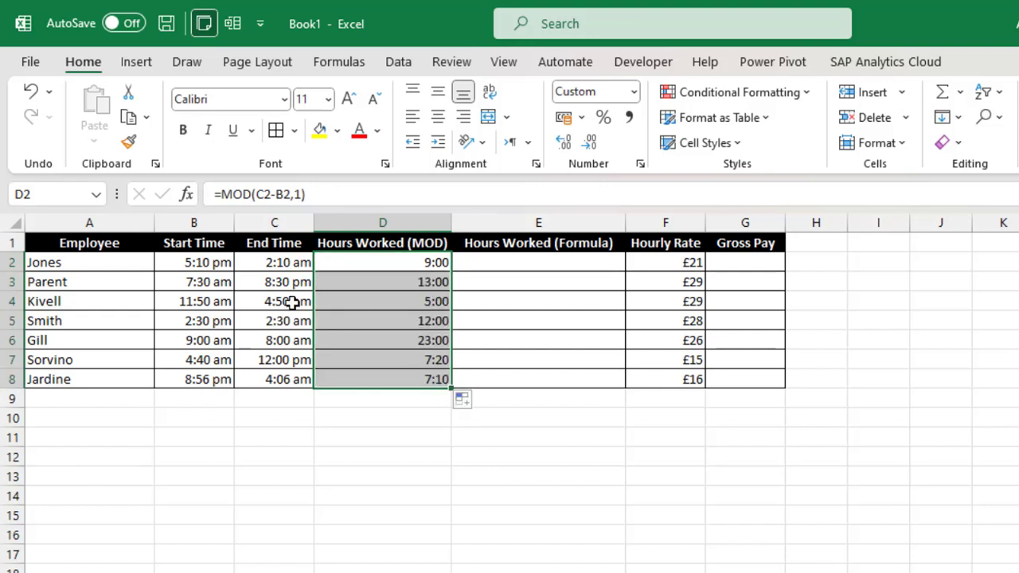
Step: Check the start time, end time and MOD result of the employee in row 3
left_click(74, 287)
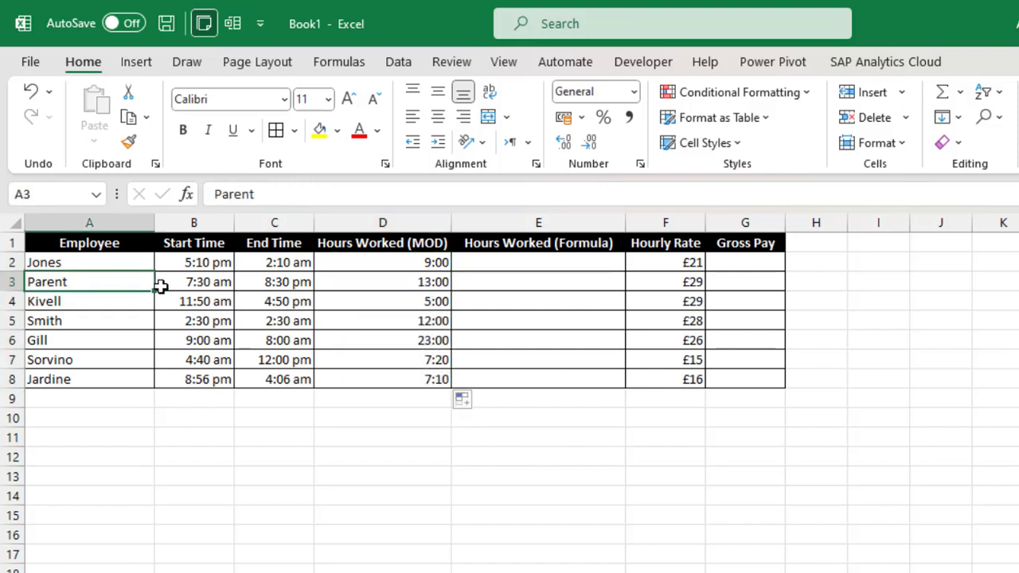
left_click(188, 287)
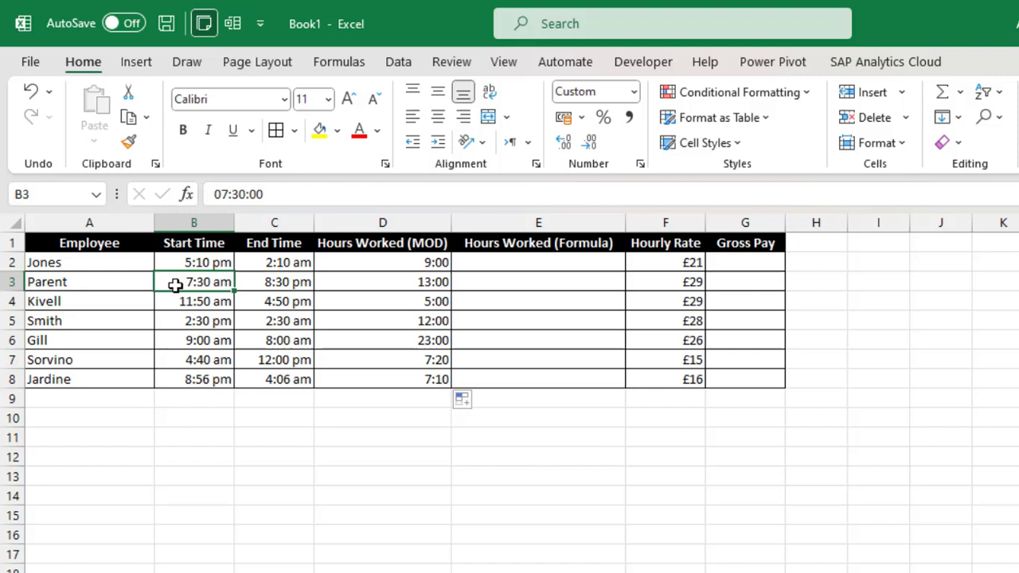
left_click(300, 281)
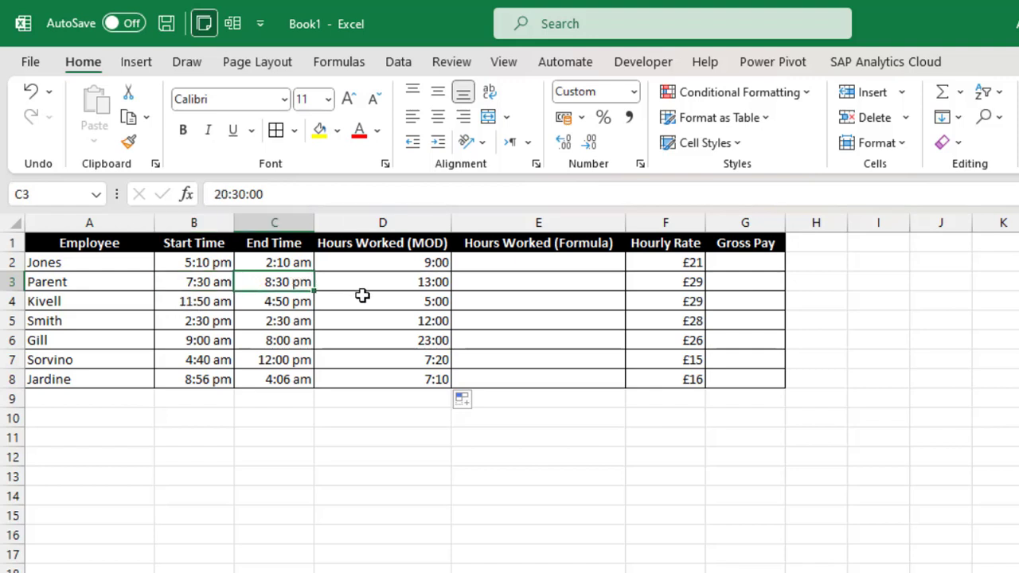
left_click(385, 284)
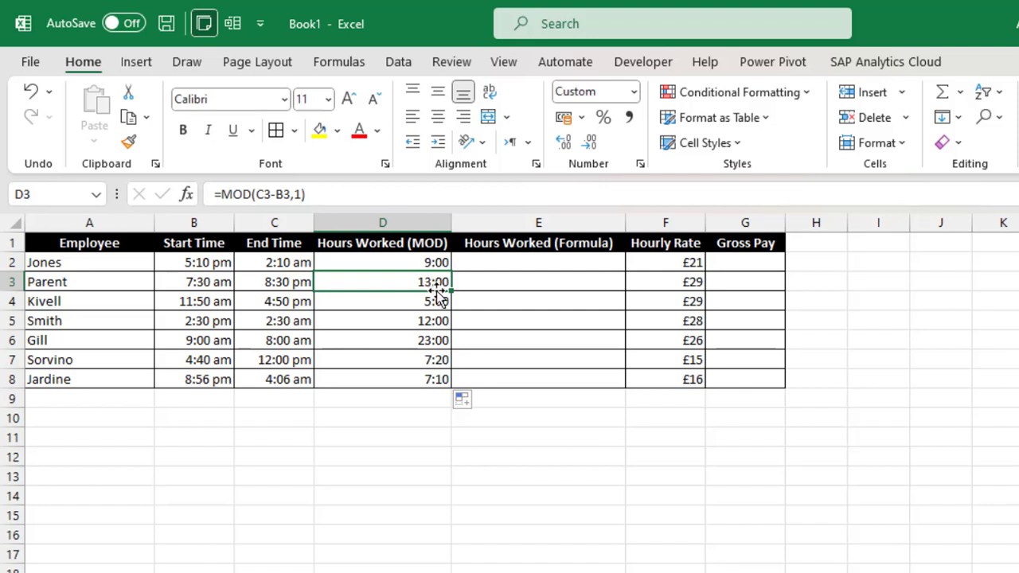
Step: Enter =C2-B2+(C2<=B2) in E2 of the Hours Worked (Formula) column and fill it down to E8
left_click(488, 265)
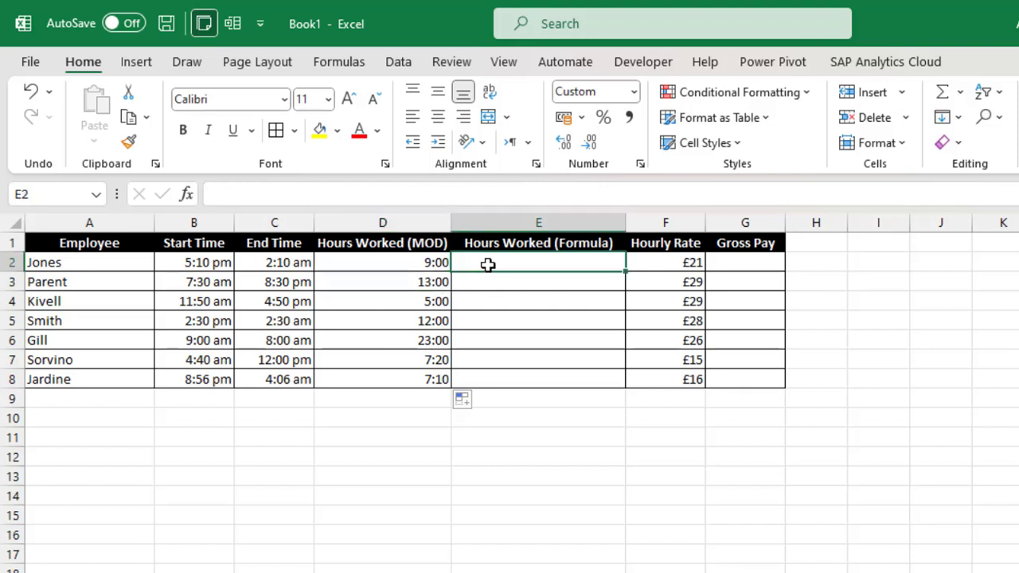
type("=")
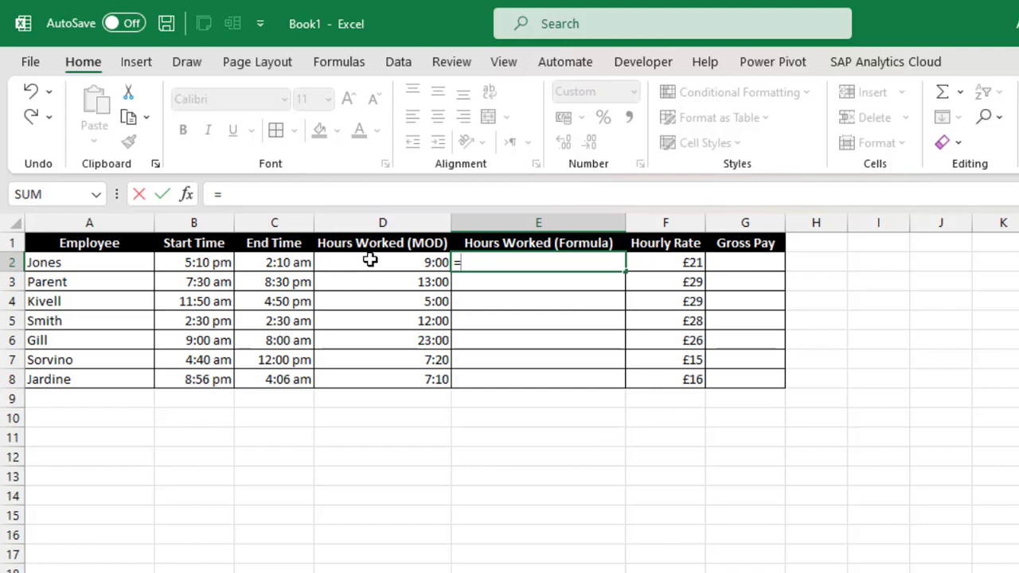
left_click(277, 262)
type("-")
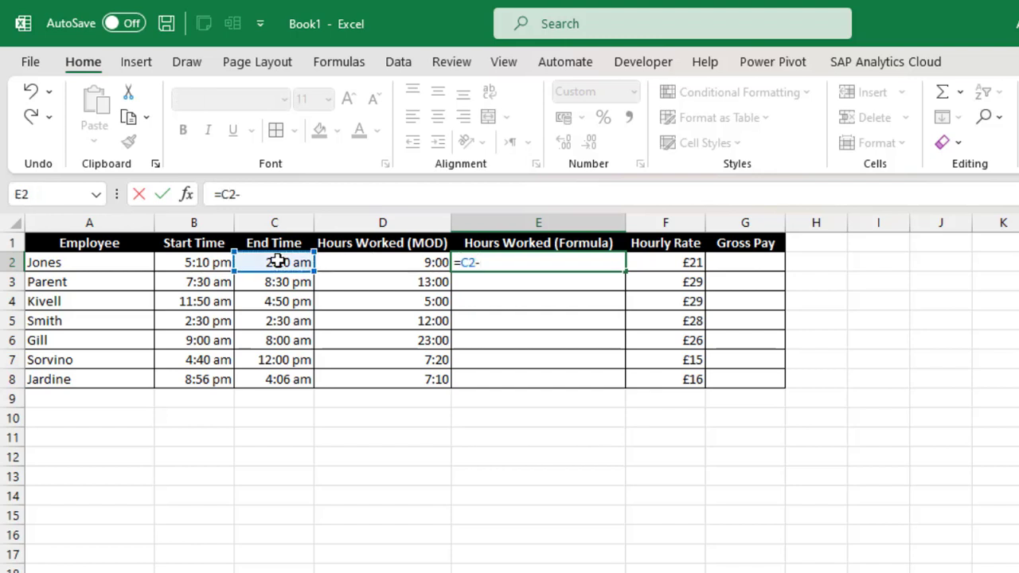
left_click(227, 263)
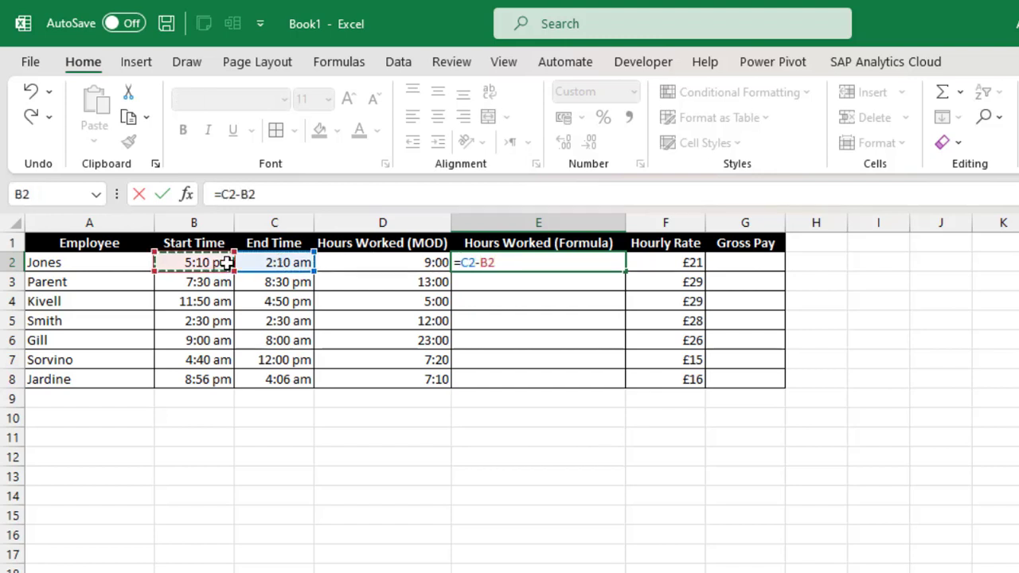
type("+(")
left_click(278, 263)
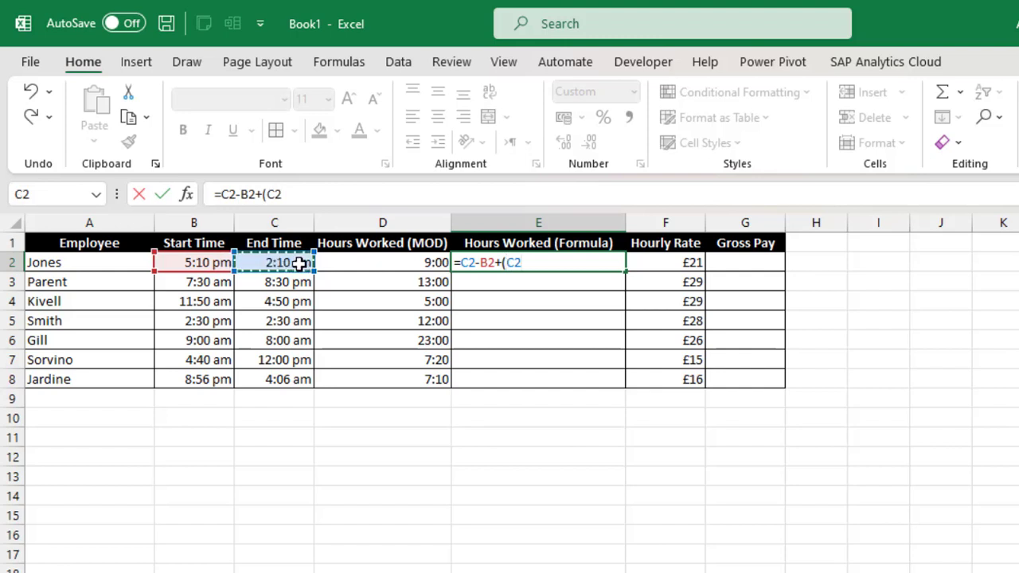
type("<=")
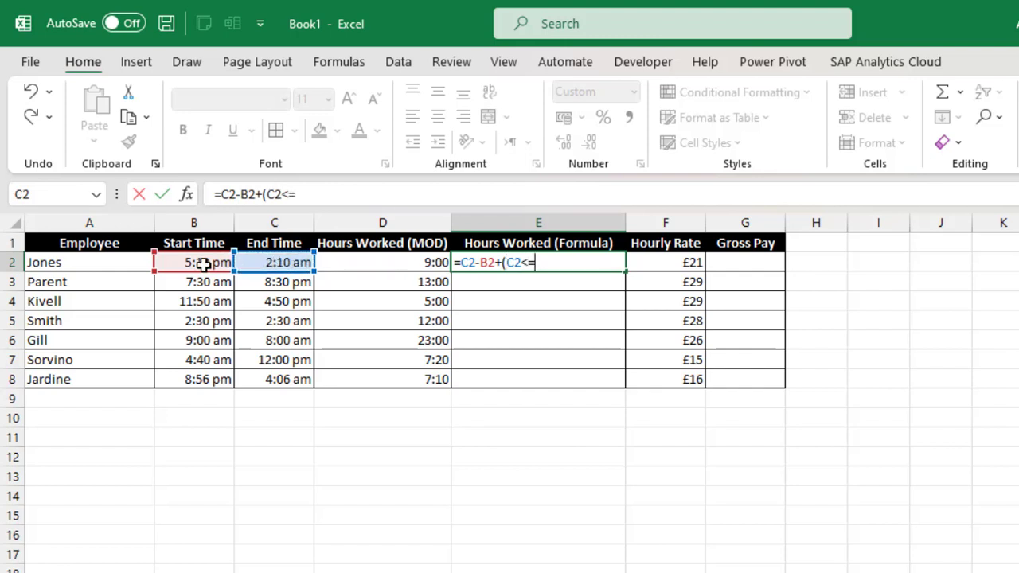
left_click(193, 264)
type(")")
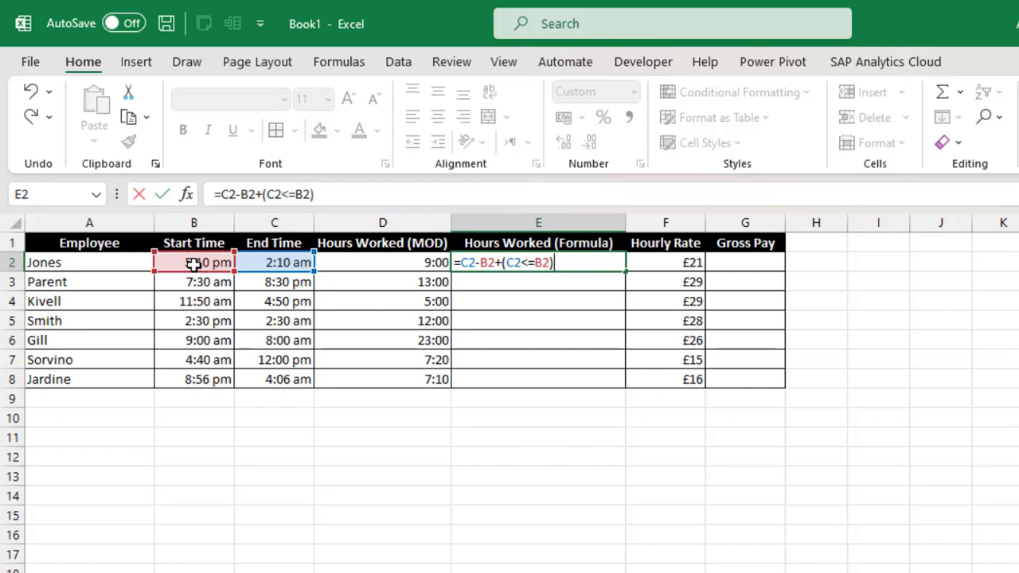
key("ctrl+Return")
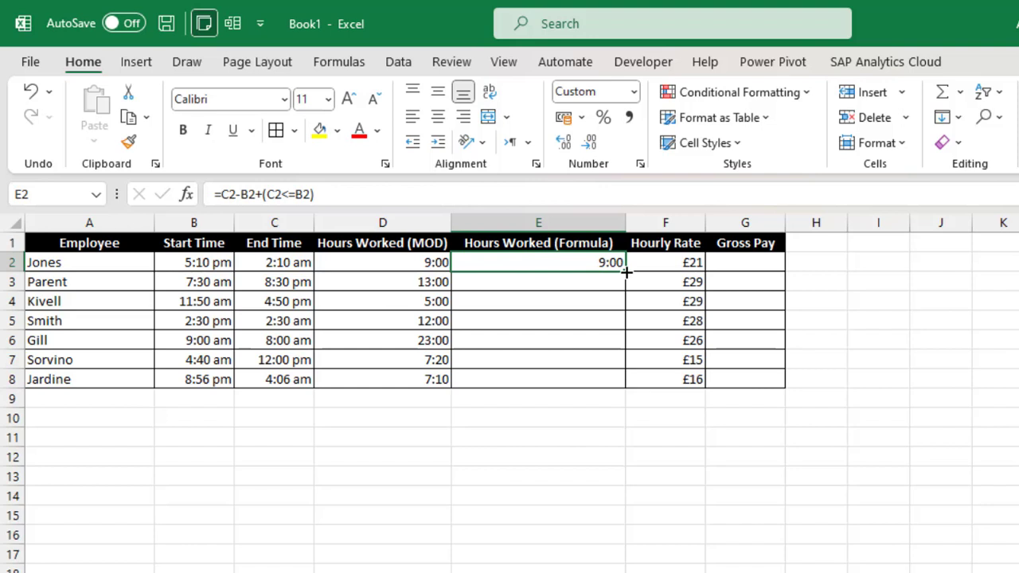
left_click_drag(626, 272, 620, 386)
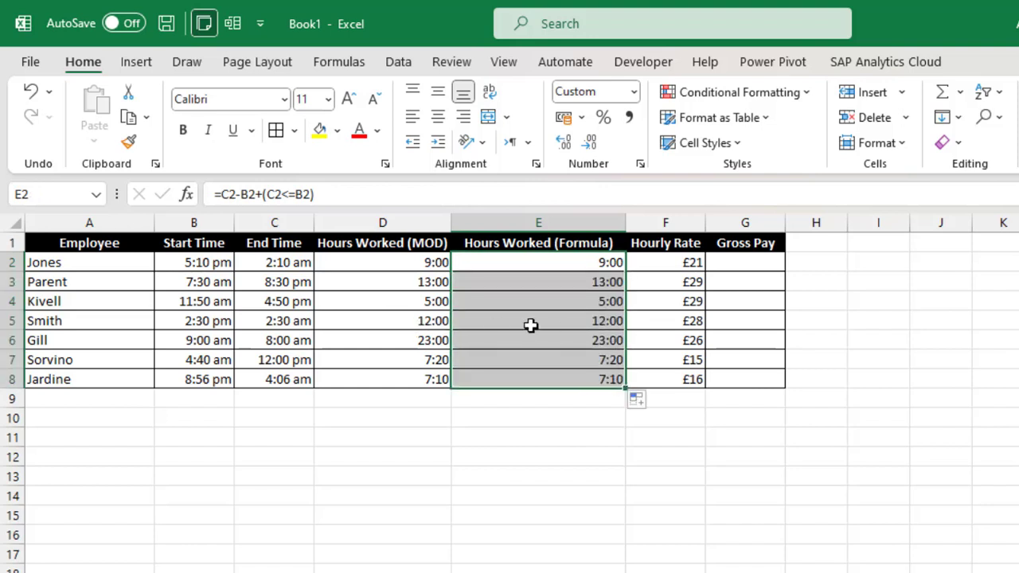
left_click_drag(371, 340, 573, 363)
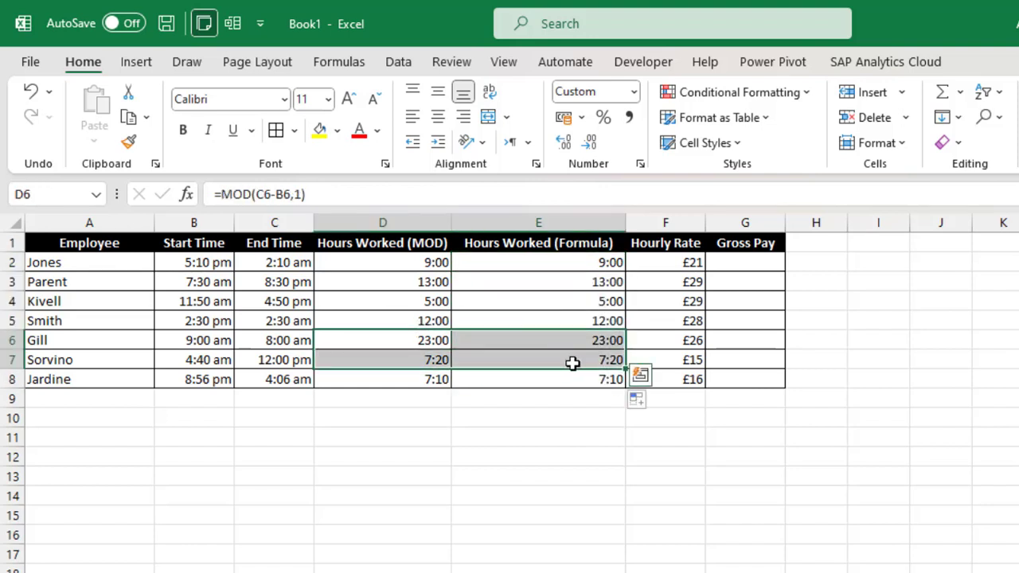
Step: Enter =F2*E2 in G2 to multiply the hourly rate by the hours worked, and inspect the hours cell E2
left_click(763, 262)
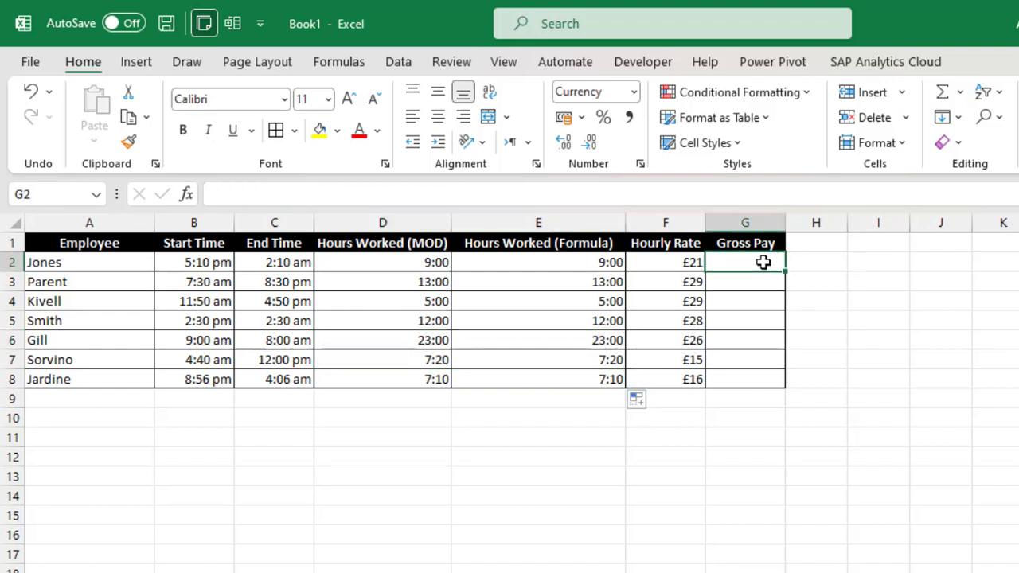
type("=")
left_click(666, 263)
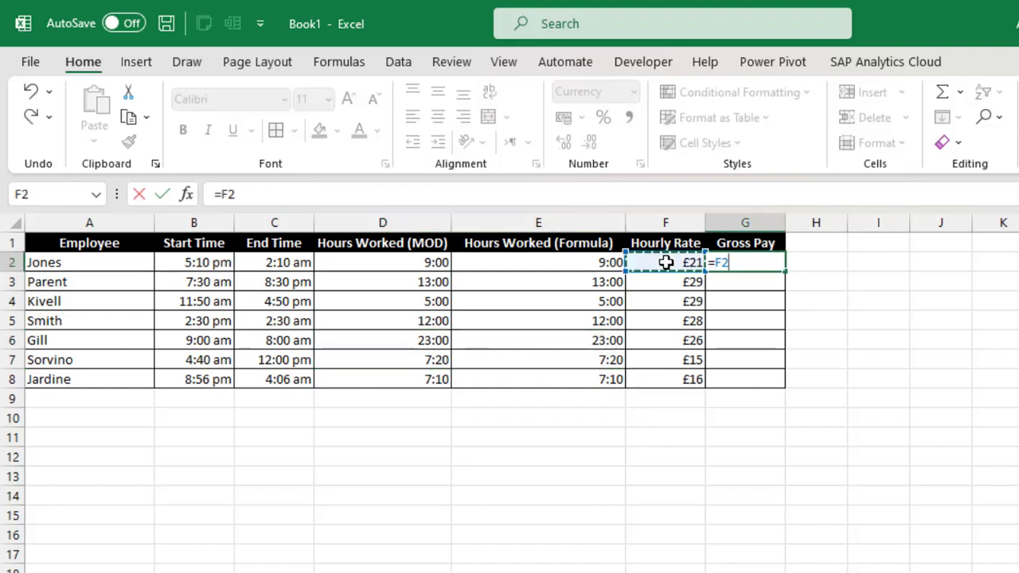
type("*")
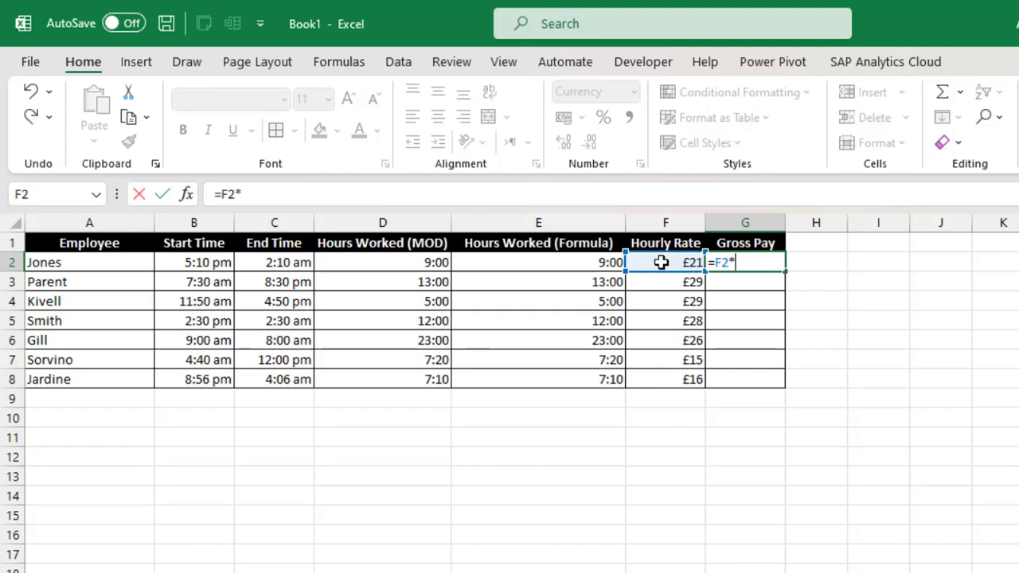
left_click(588, 263)
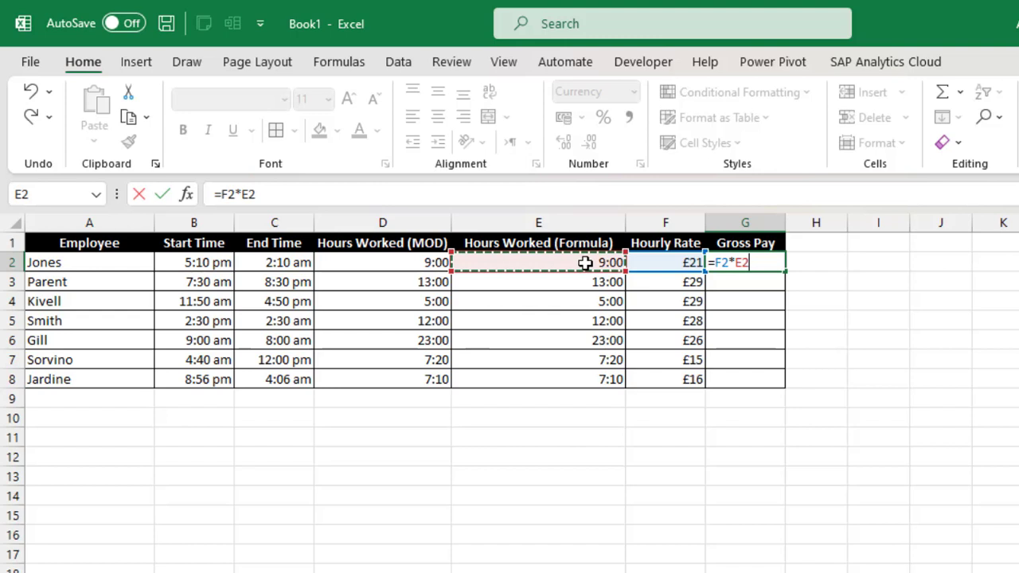
key("ctrl+Return")
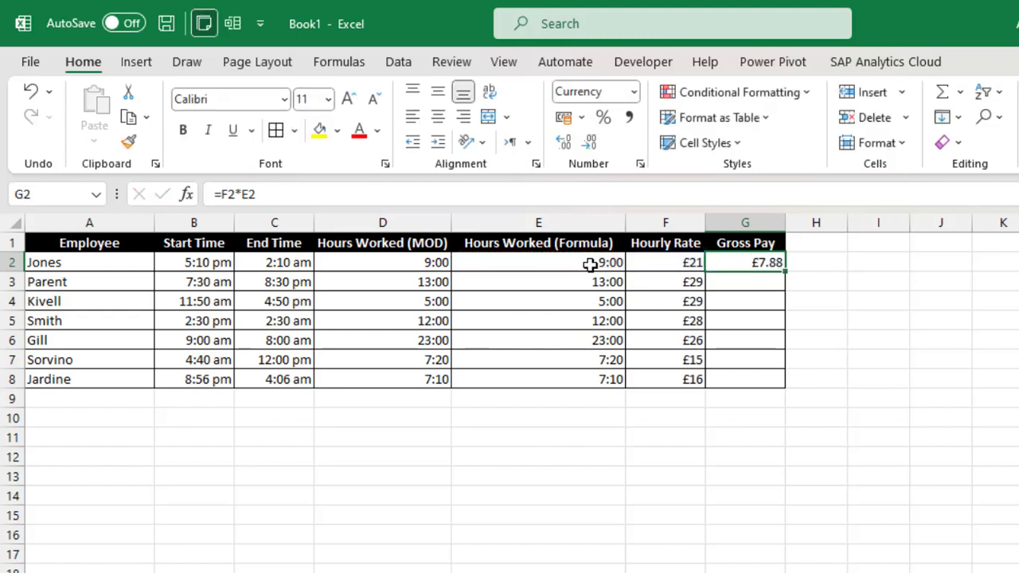
left_click(596, 264)
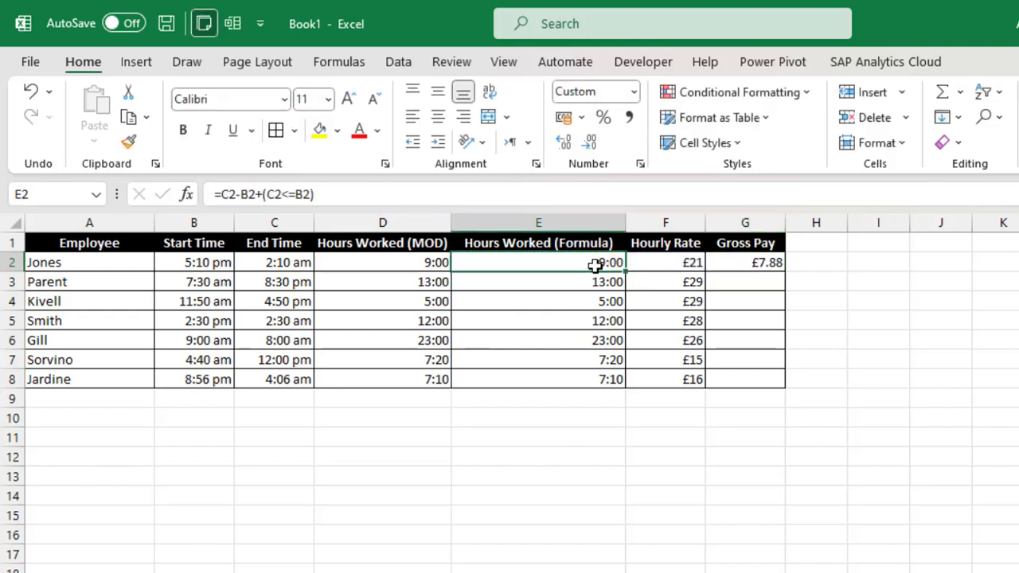
Step: Inspect the hourly rate in F2 and the cells referenced by the gross pay formula in G2
left_click(661, 263)
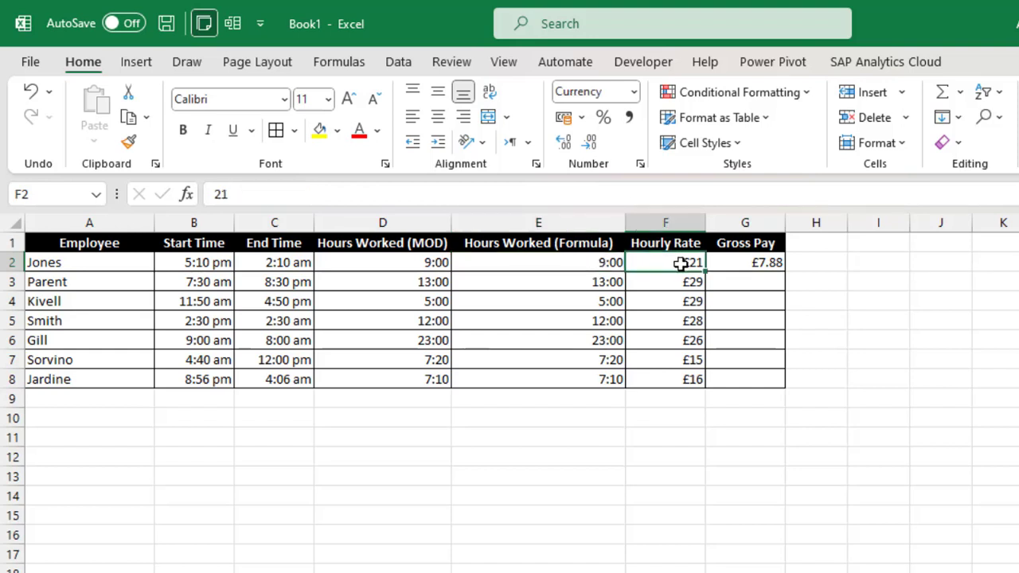
double_click(746, 263)
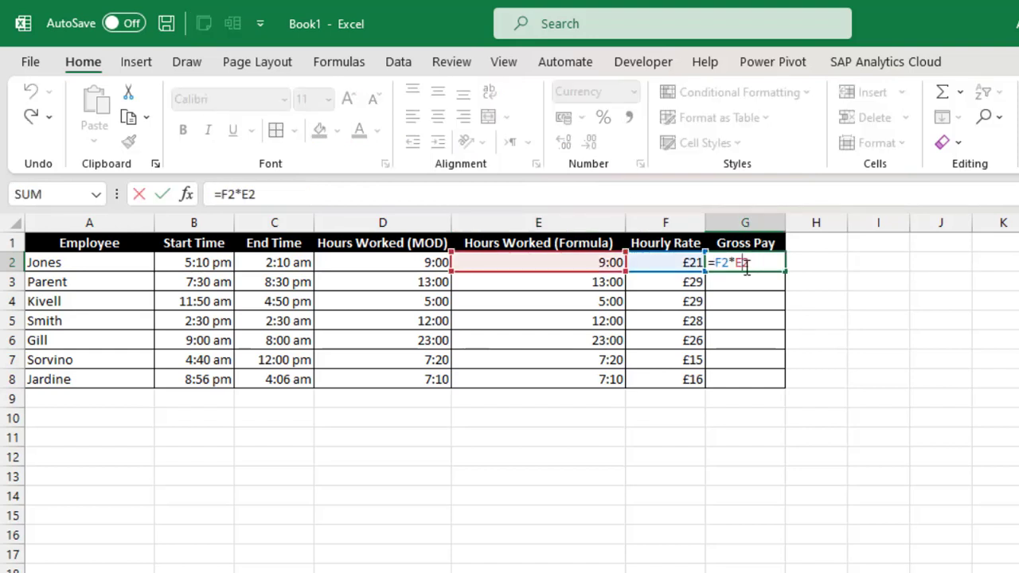
key("Escape")
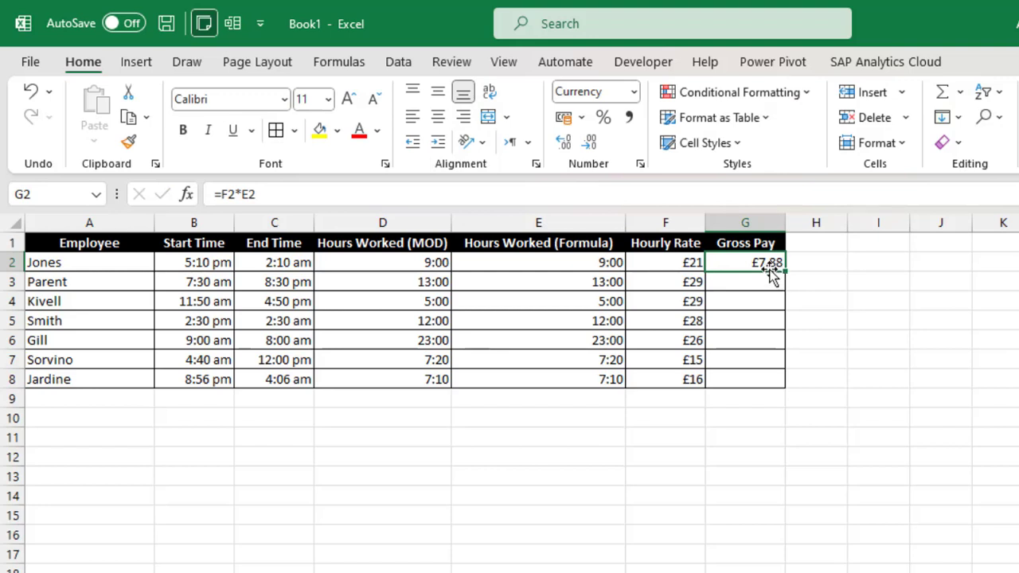
Step: Change the gross pay formula in G2 to =(F2*E2)*24 and fill it down to G8
double_click(771, 273)
key("Home")
key("Right")
type("(")
key("End")
type(")")
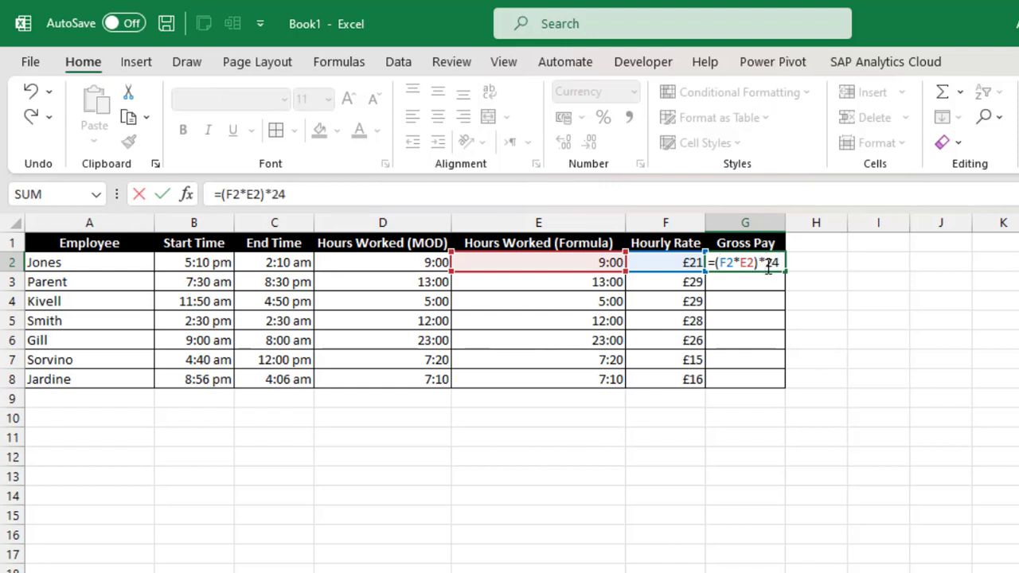
key("ctrl+Return")
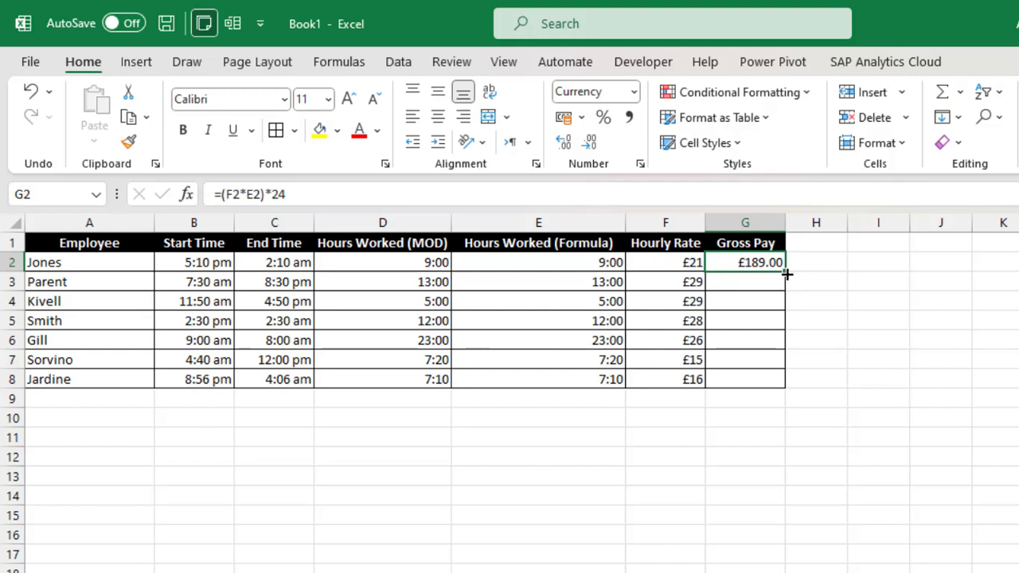
left_click_drag(786, 275, 789, 387)
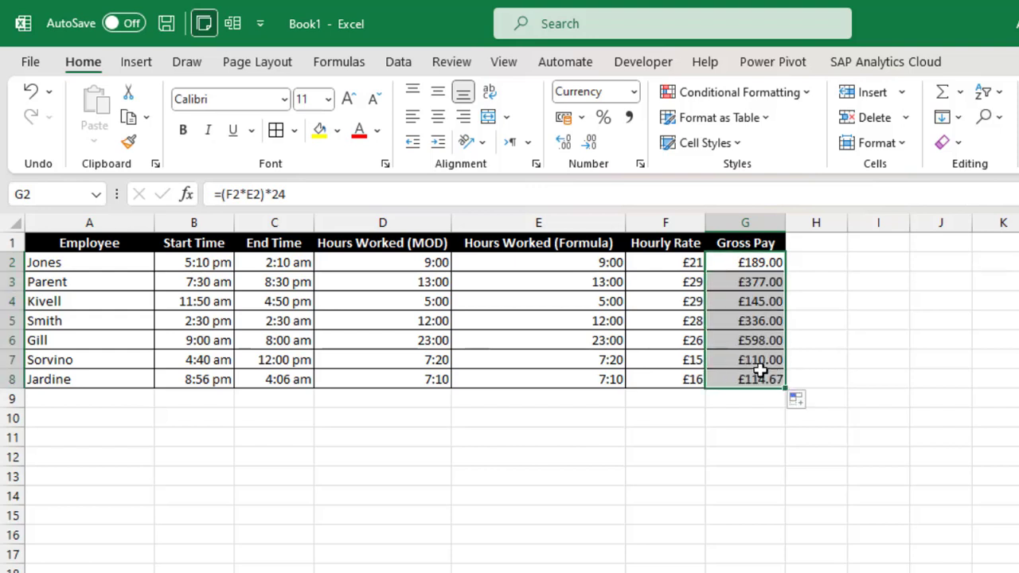
left_click(755, 359)
Step: Check the first employee's hours in E2 and enter =F2*9 in I2 to cross-check the gross pay
left_click(556, 265)
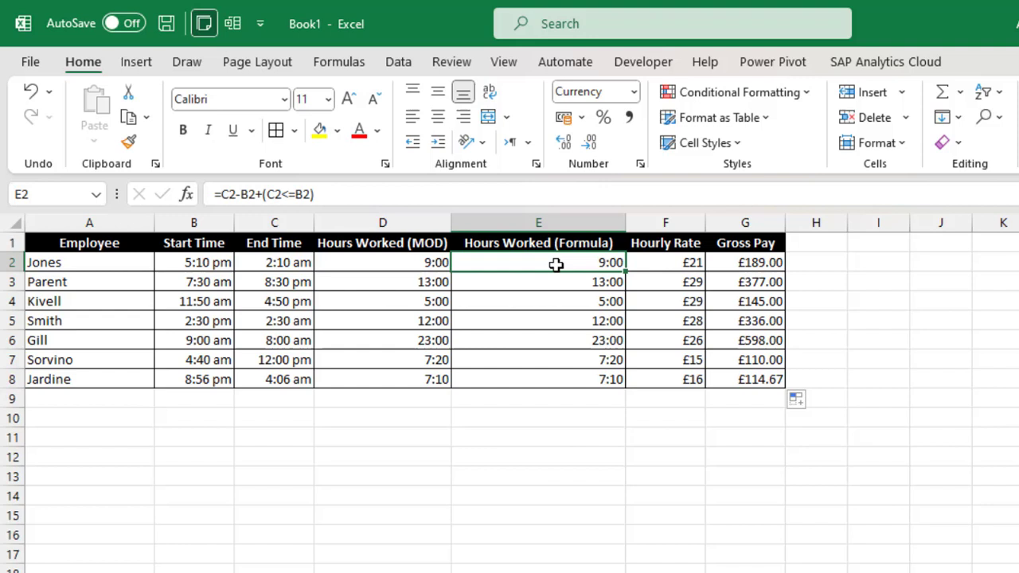
left_click(893, 265)
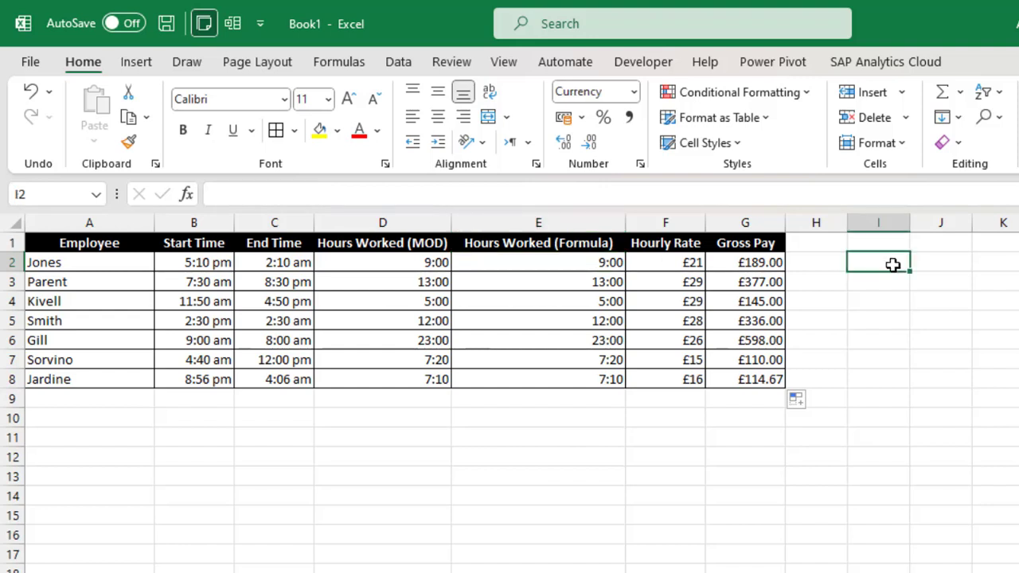
type("=")
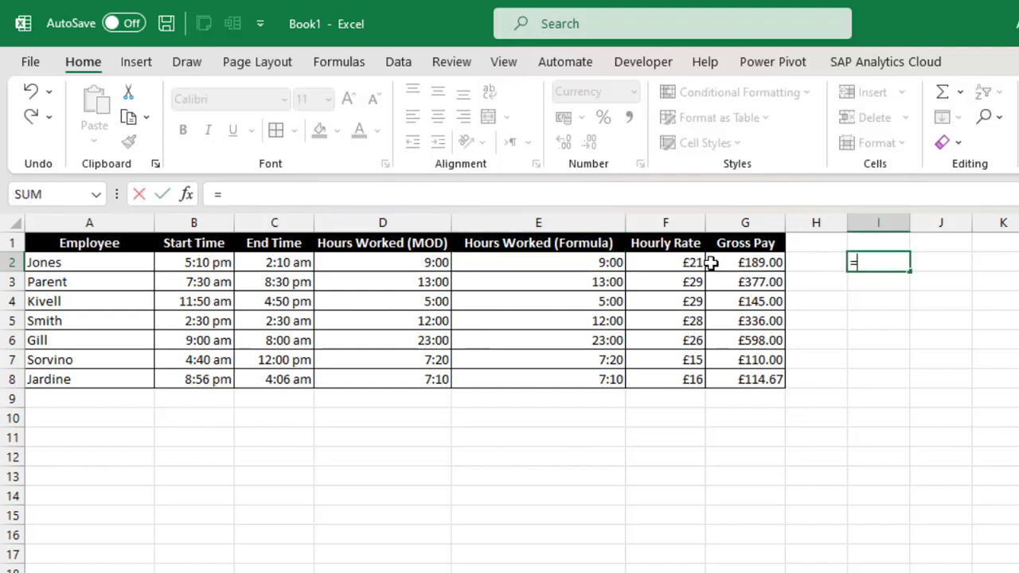
left_click(690, 262)
type("*")
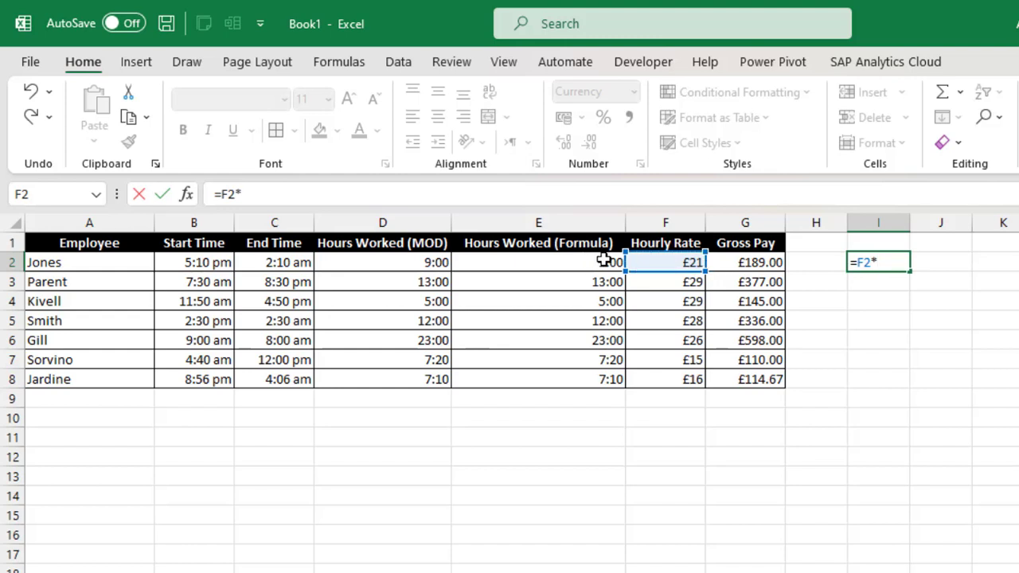
key("ctrl+Return")
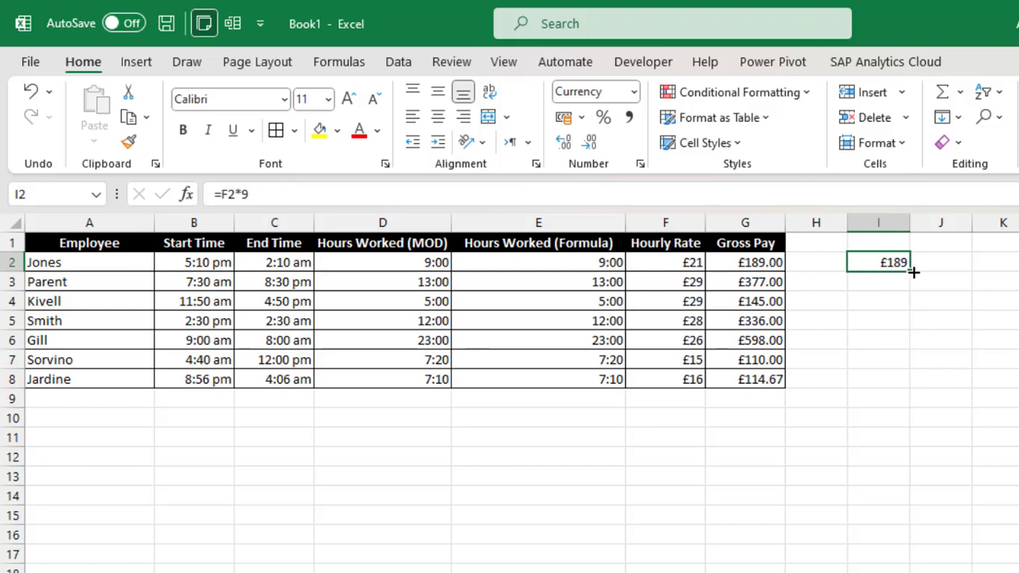
left_click(884, 379)
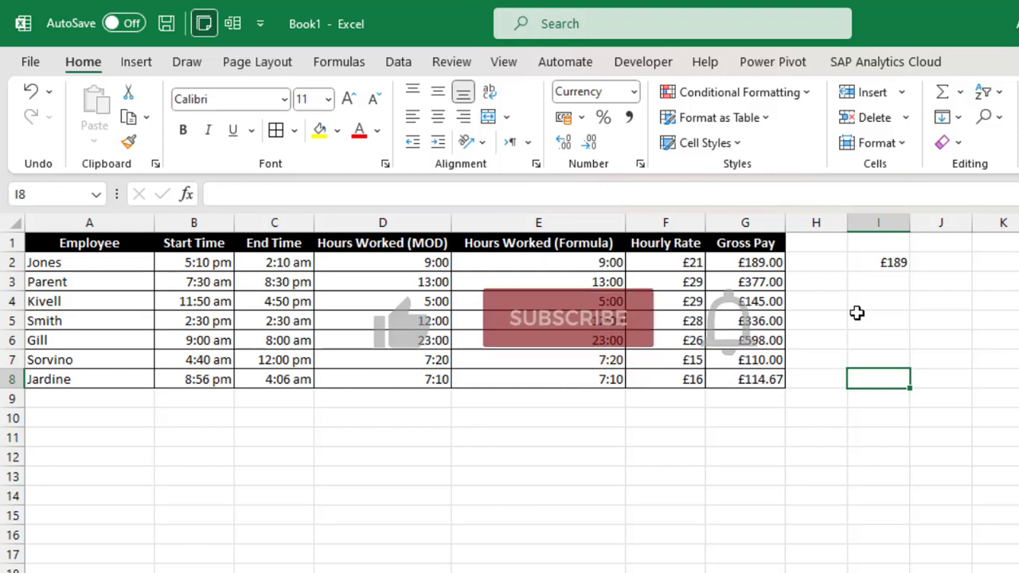
left_click(677, 341)
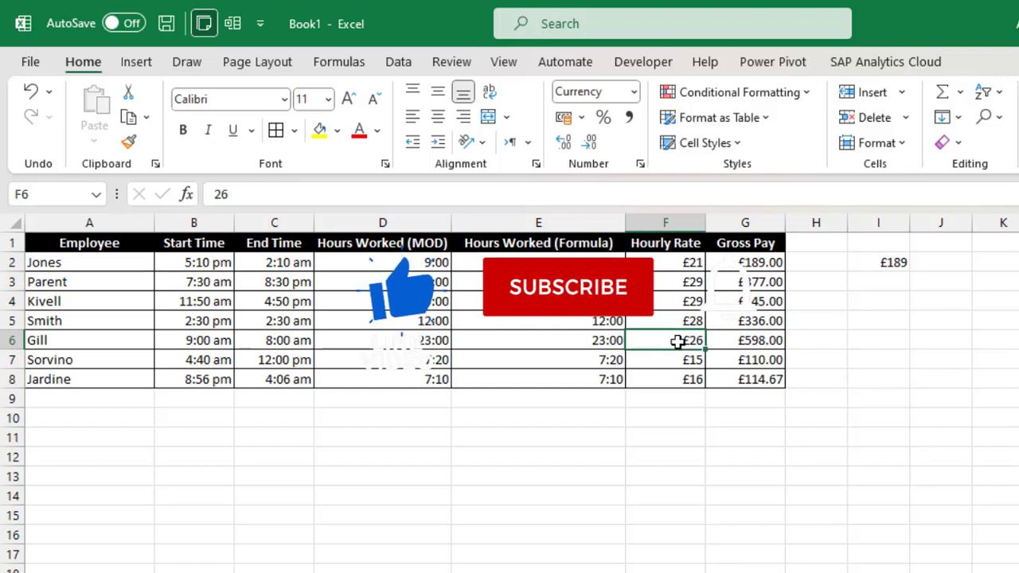